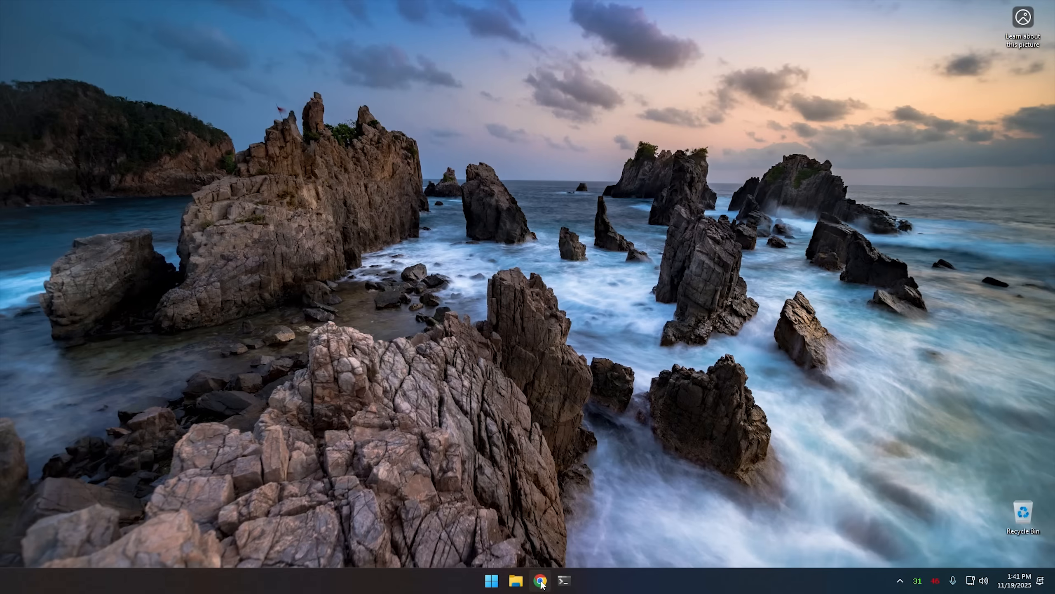
Open three File Explorer windows, spread them across the desktop and check how the taskbar groups them.
double_click(514, 582)
middle_click(515, 585)
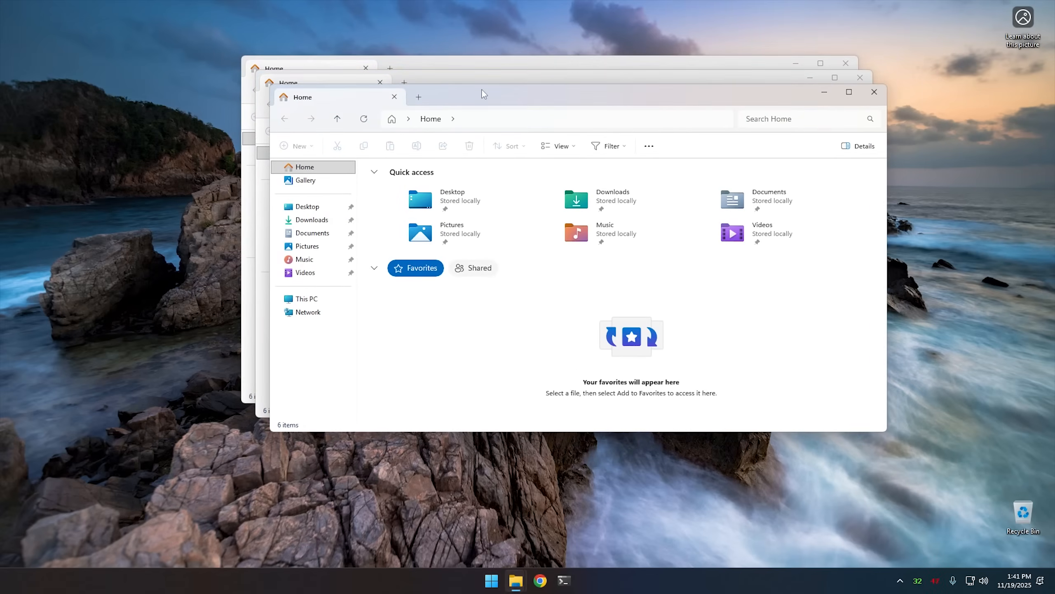
drag(484, 94, 559, 147)
drag(512, 77, 342, 123)
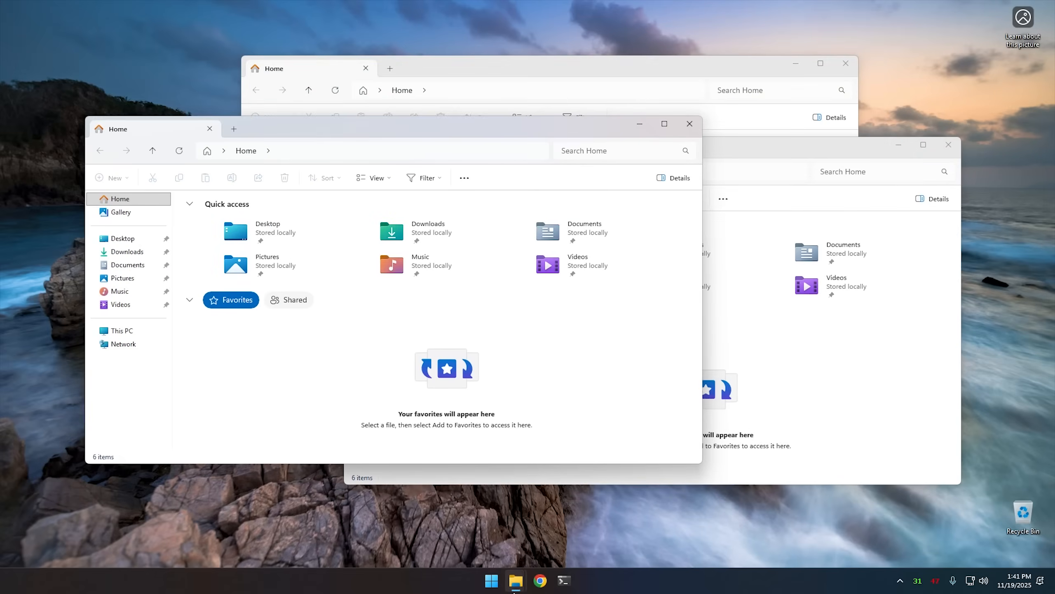
mouse_move(516, 586)
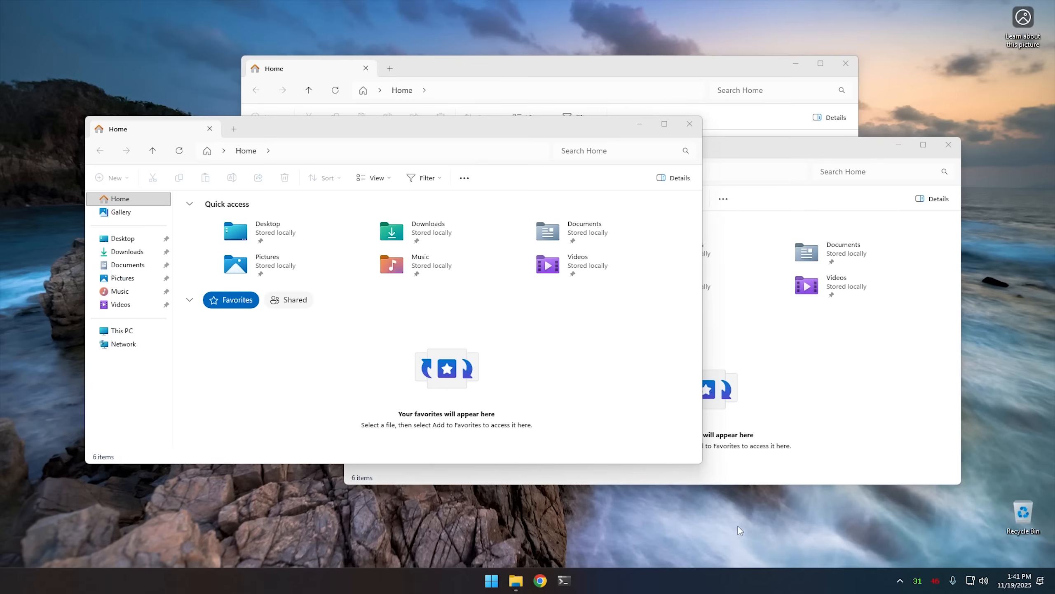
Close all three File Explorer windows.
click(688, 124)
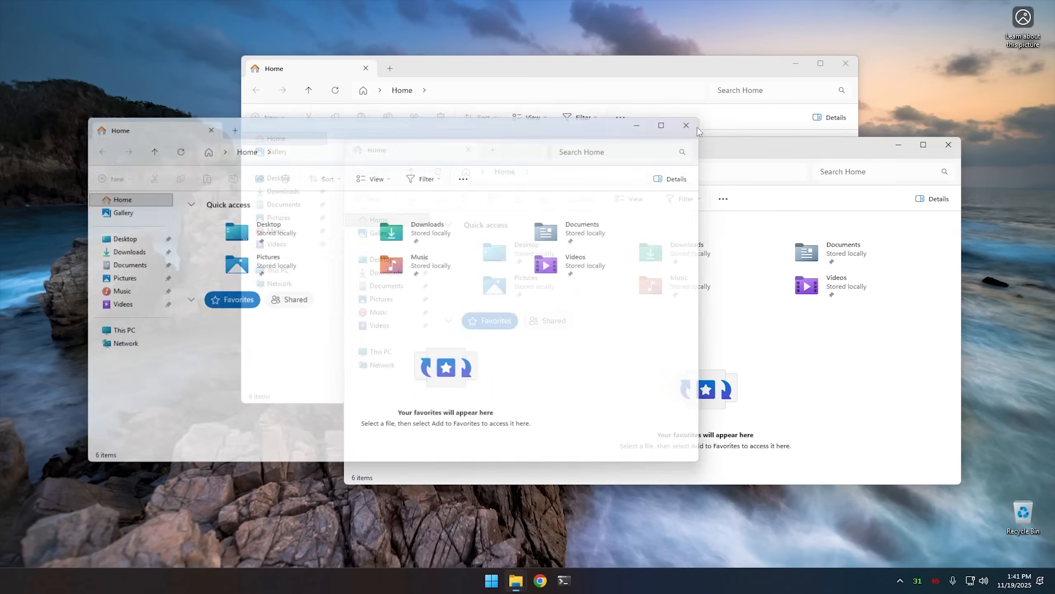
click(845, 63)
click(948, 144)
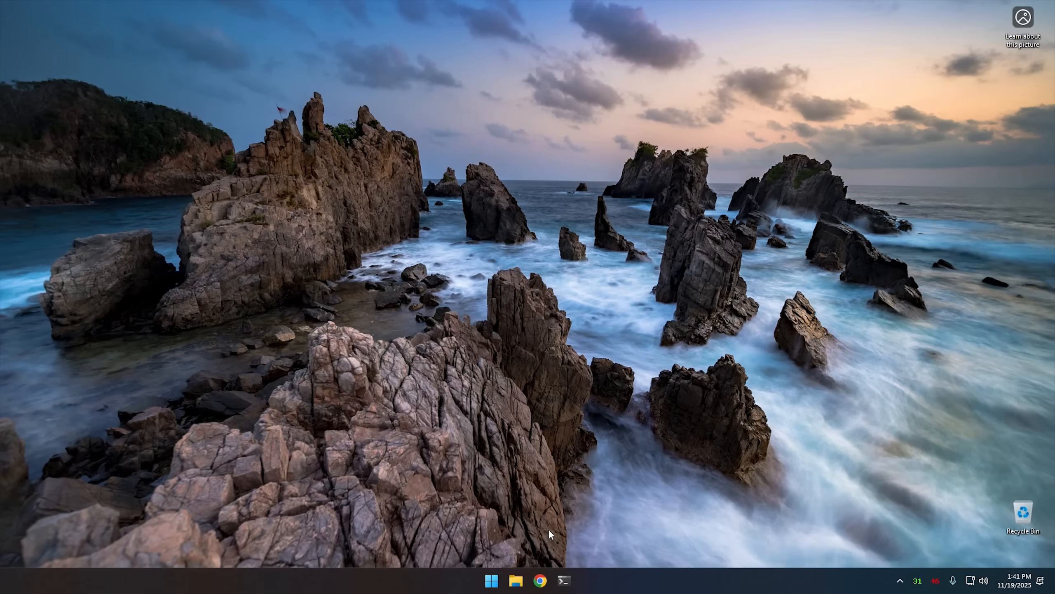
Switch to Chrome, open the latest ExplorerPatcher release on GitHub and download ep_setup.exe from its assets.
click(540, 580)
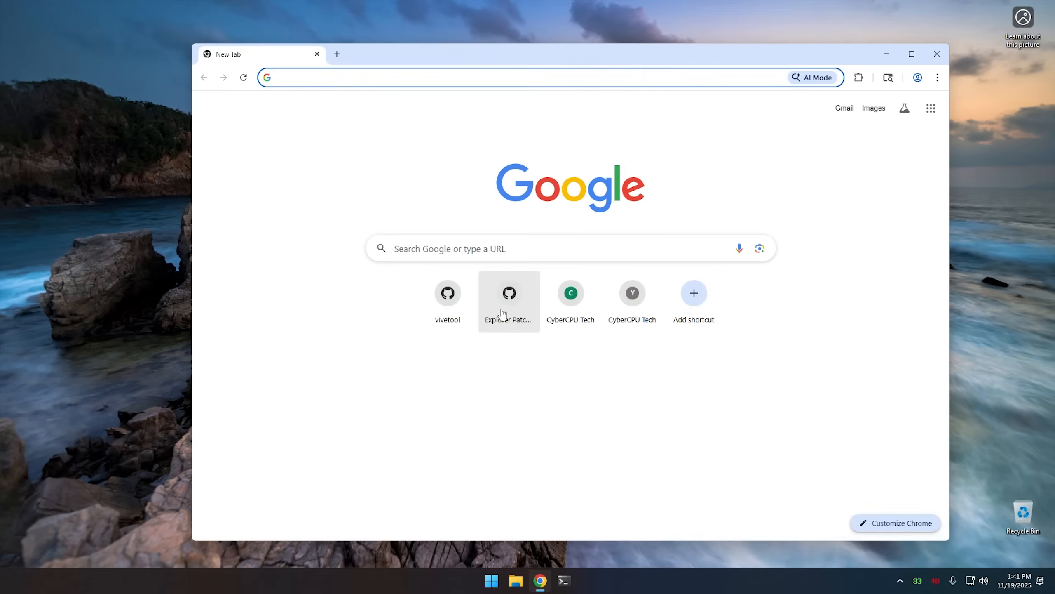
click(504, 311)
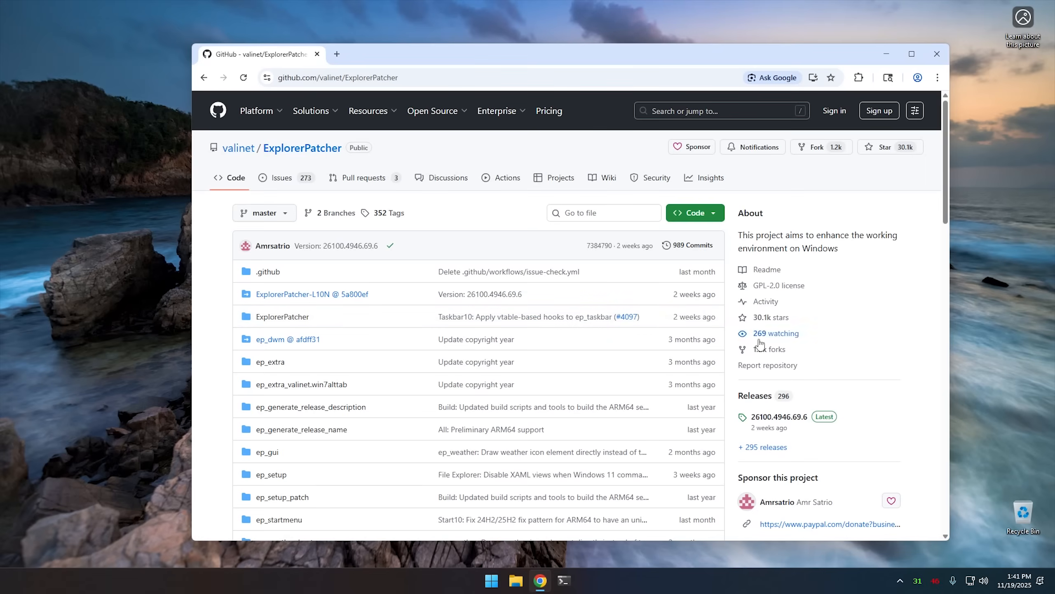
click(827, 419)
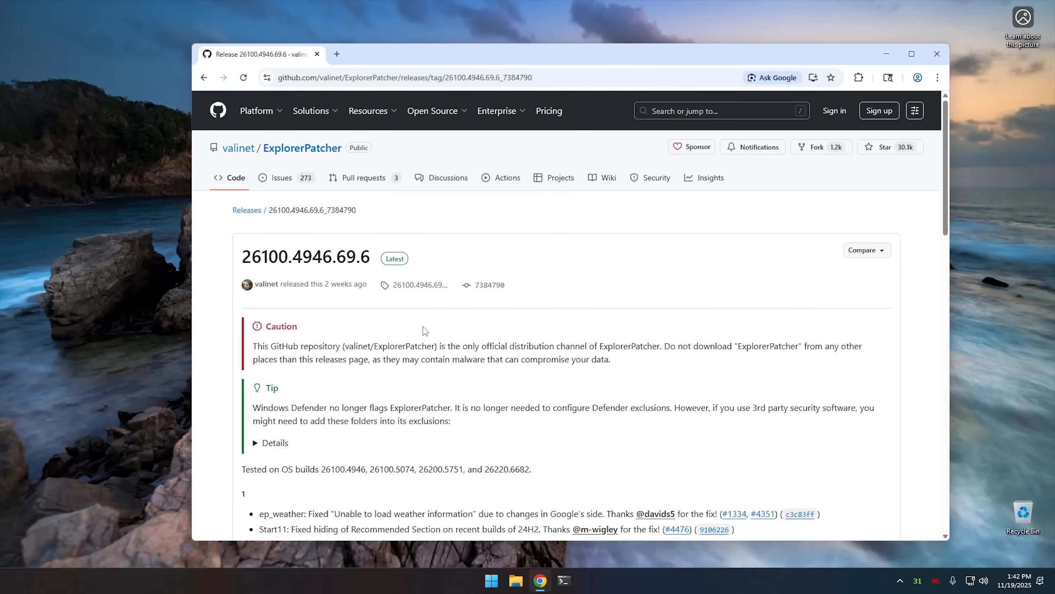
scroll(457, 337, down, 15)
scroll(479, 344, down, 8)
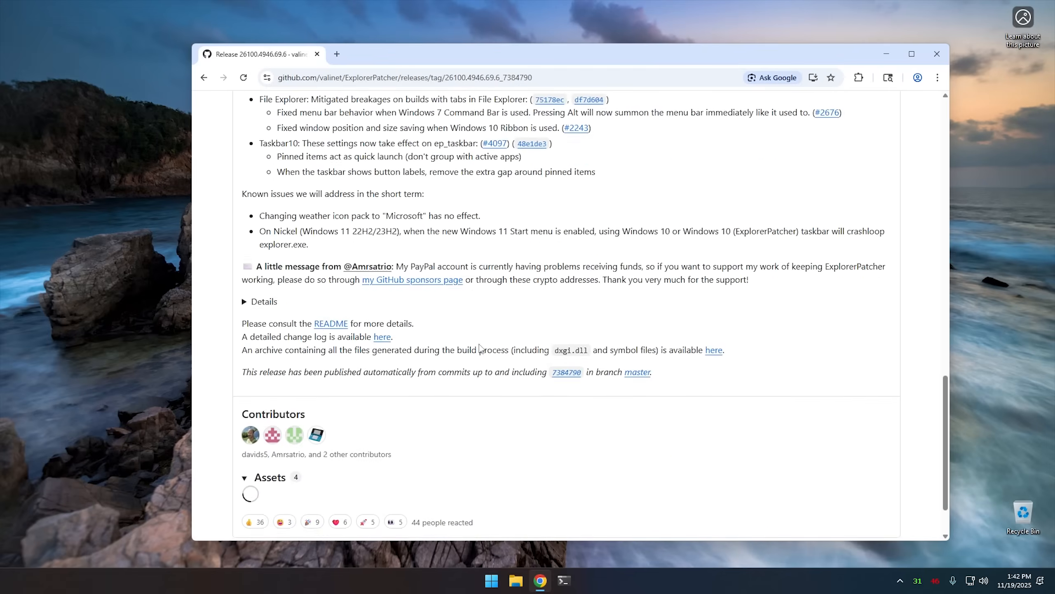
click(297, 384)
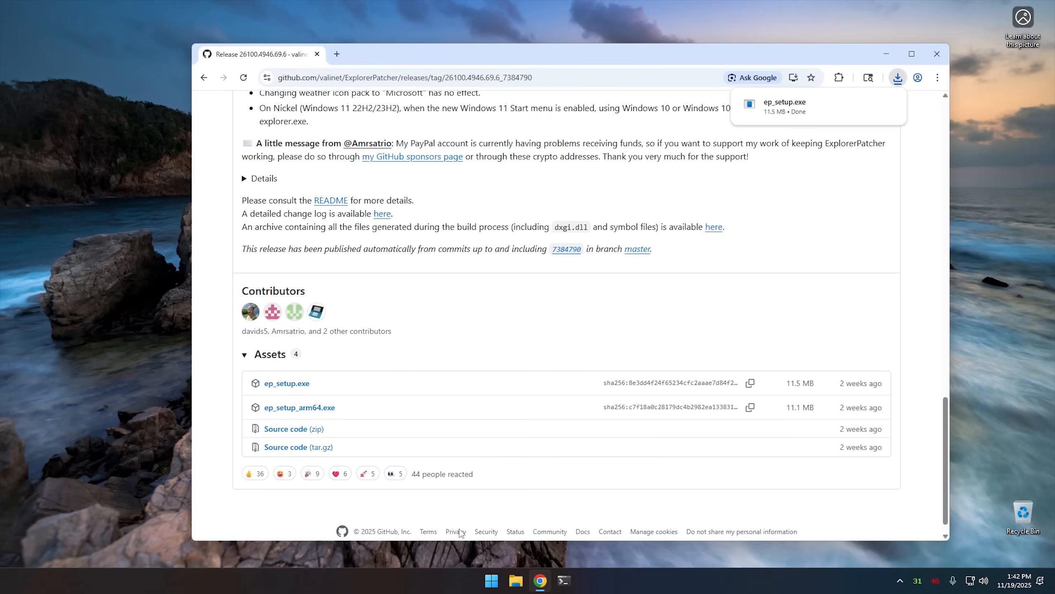
Run ep_setup from the Downloads folder with permission to make changes, and check the Start menu after installation.
click(868, 105)
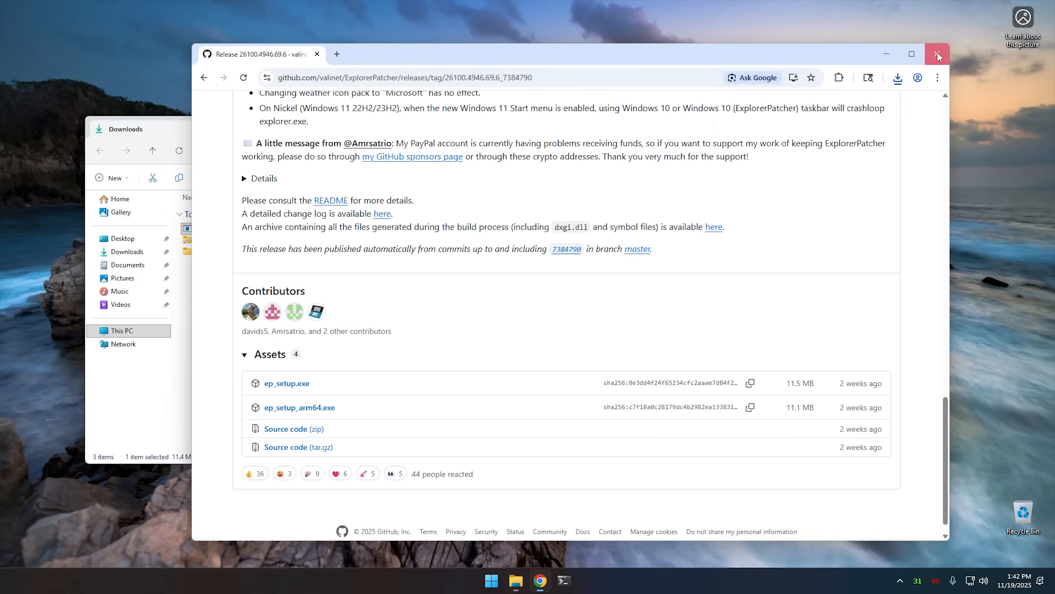
click(886, 54)
double_click(211, 229)
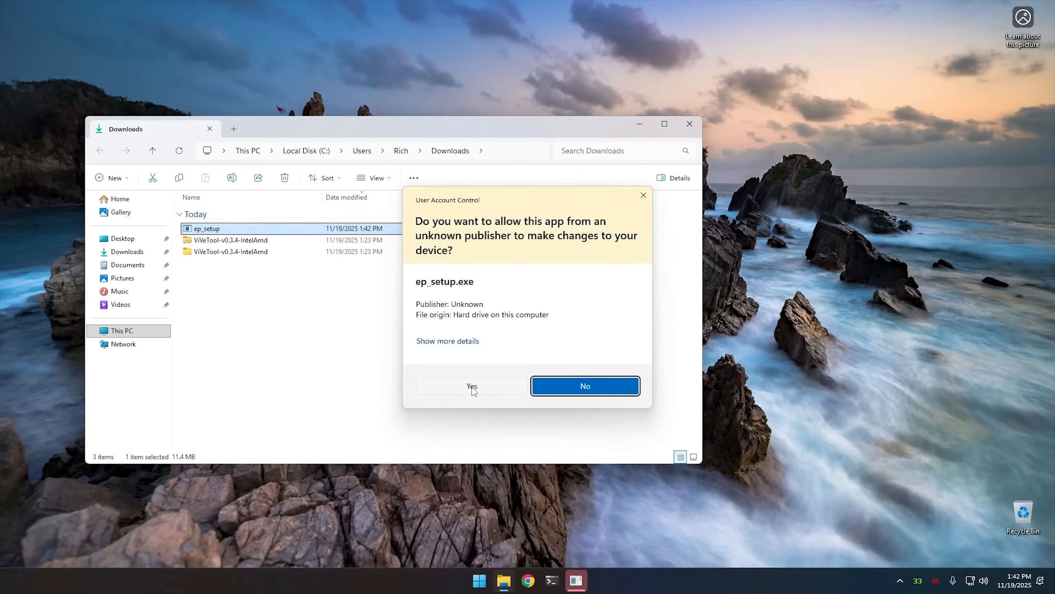
click(472, 386)
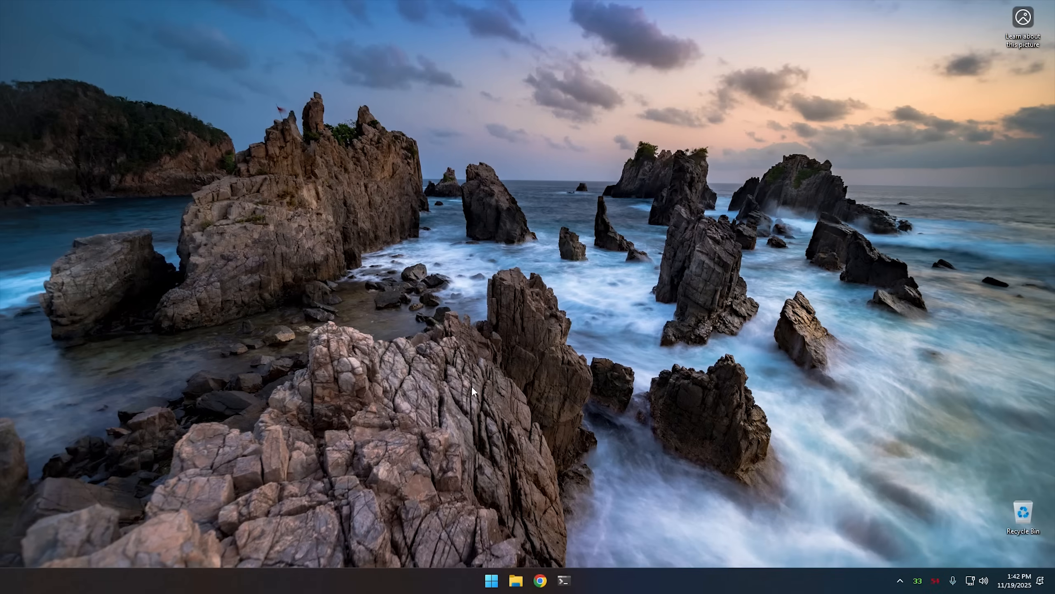
click(489, 580)
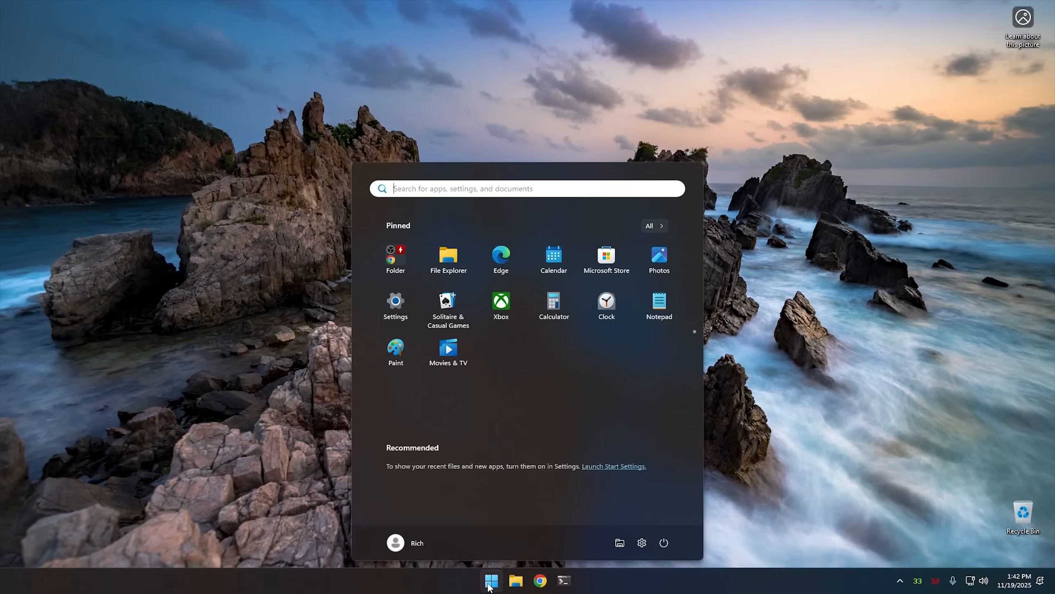
click(489, 580)
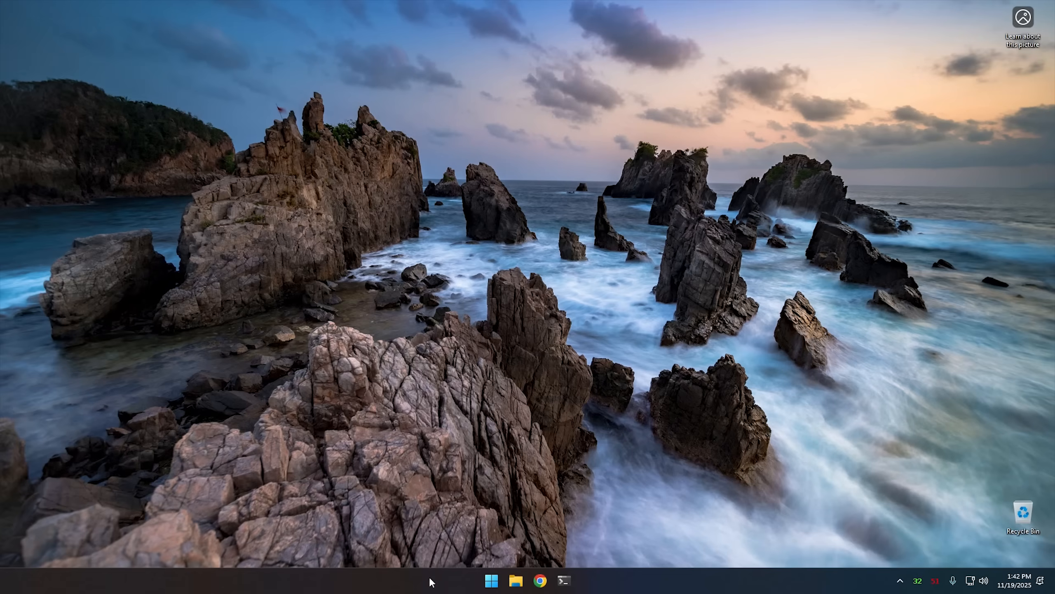
Open the ExplorerPatcher taskbar properties, set the taskbar style to Windows 10 (ExplorerPatcher) and restart File Explorer.
right_click(402, 583)
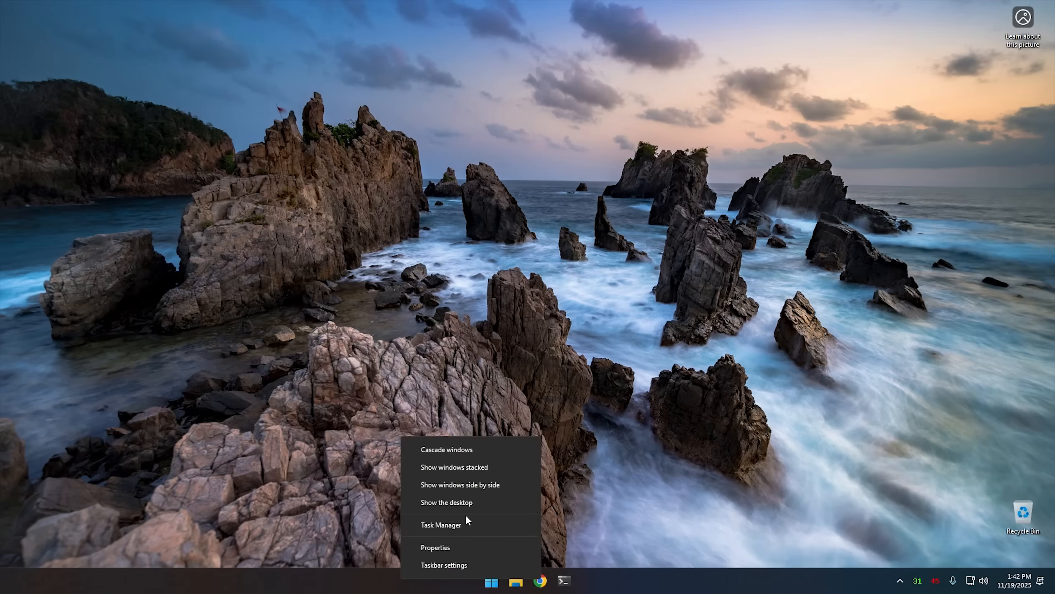
click(447, 548)
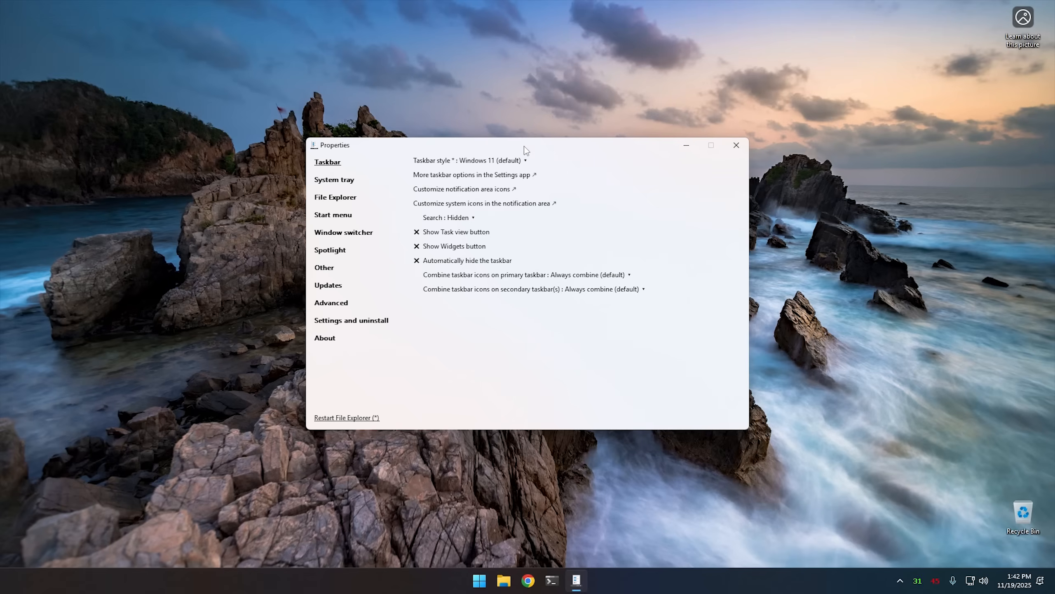
click(490, 163)
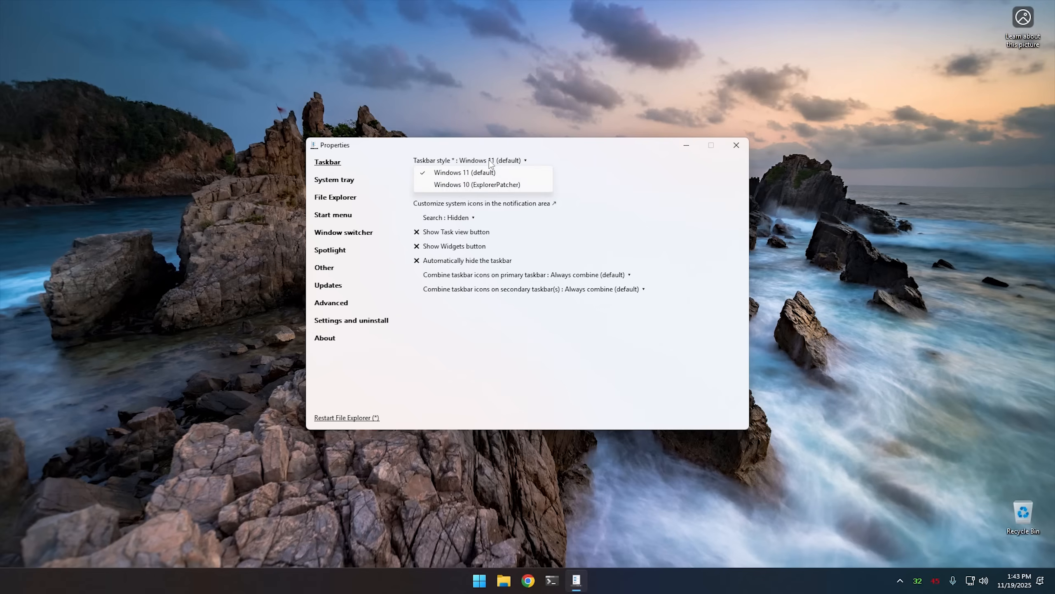
click(485, 185)
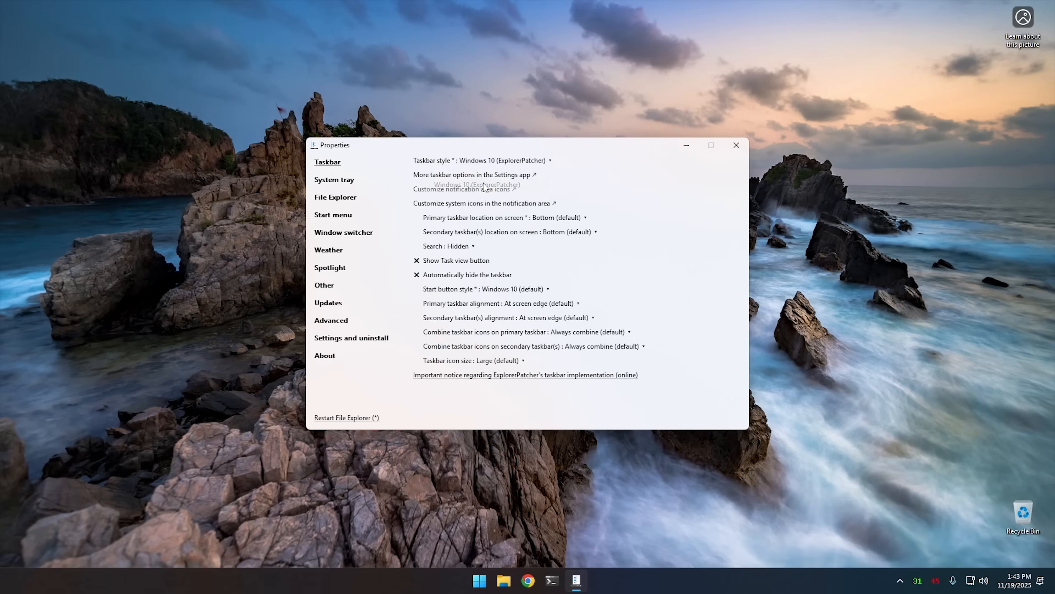
click(348, 417)
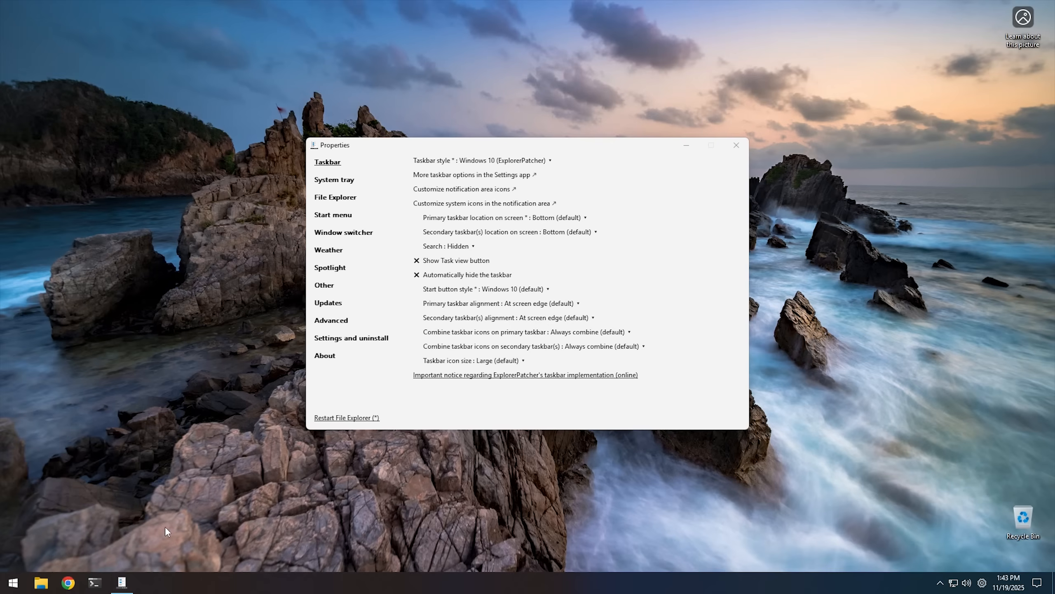
Set the taskbar alignment to Left in the Windows taskbar settings and check where the Start menu opens.
click(13, 587)
click(13, 586)
right_click(207, 588)
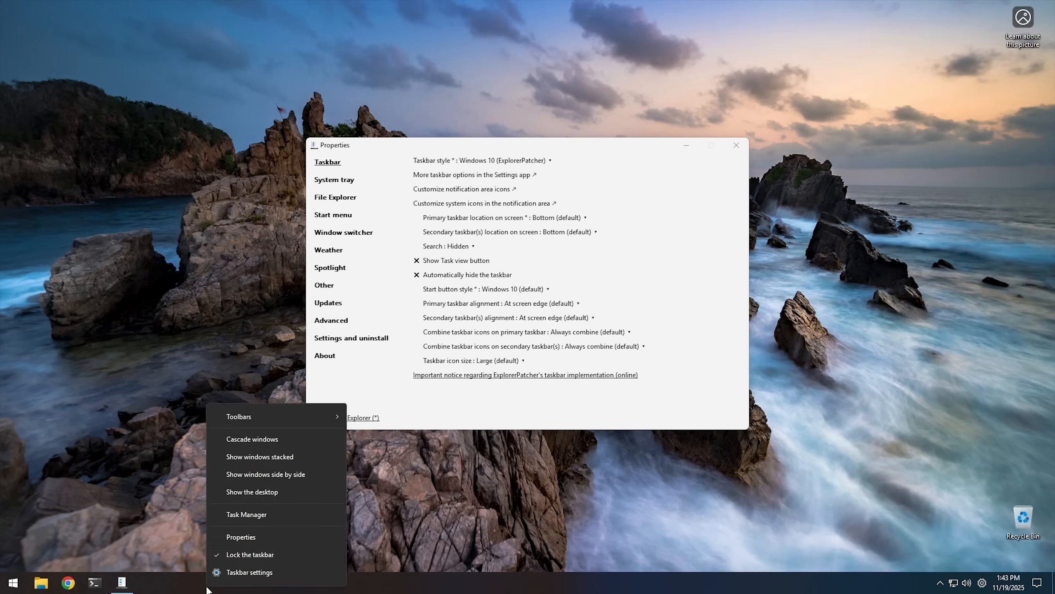
click(250, 573)
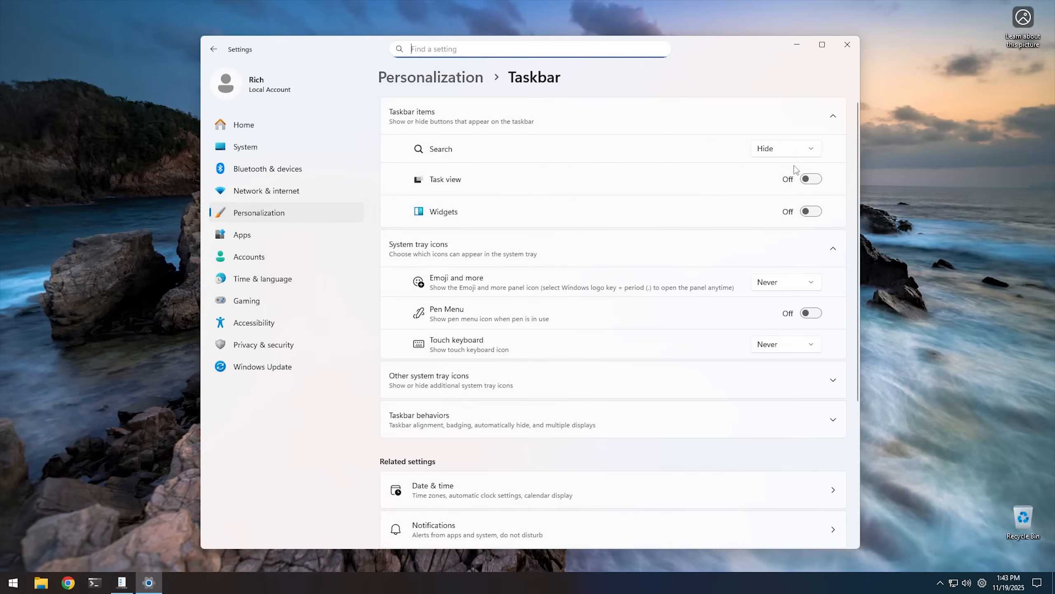
click(451, 421)
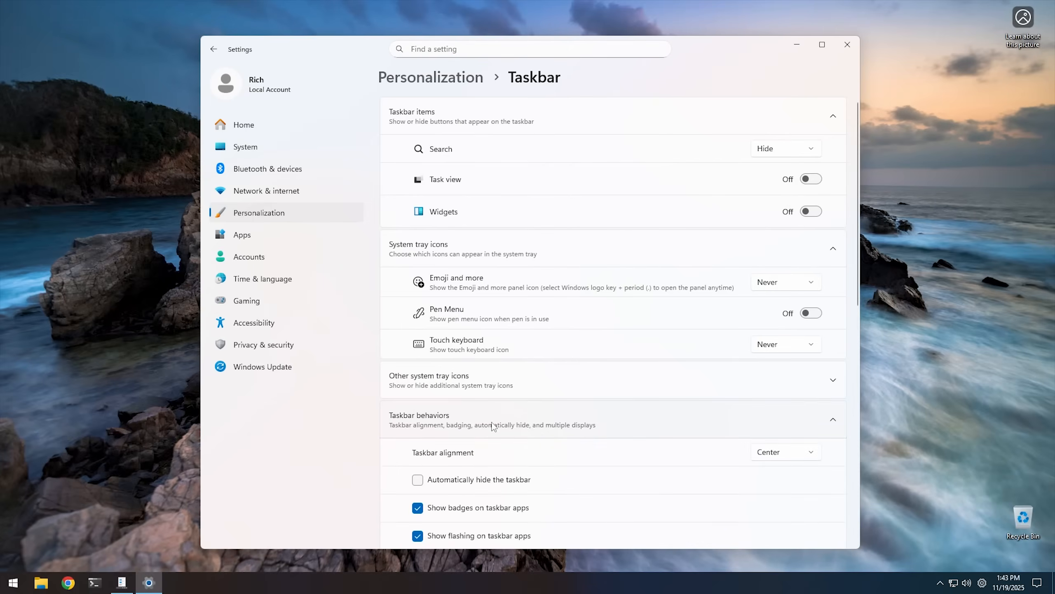
click(778, 456)
click(778, 434)
click(848, 45)
click(9, 586)
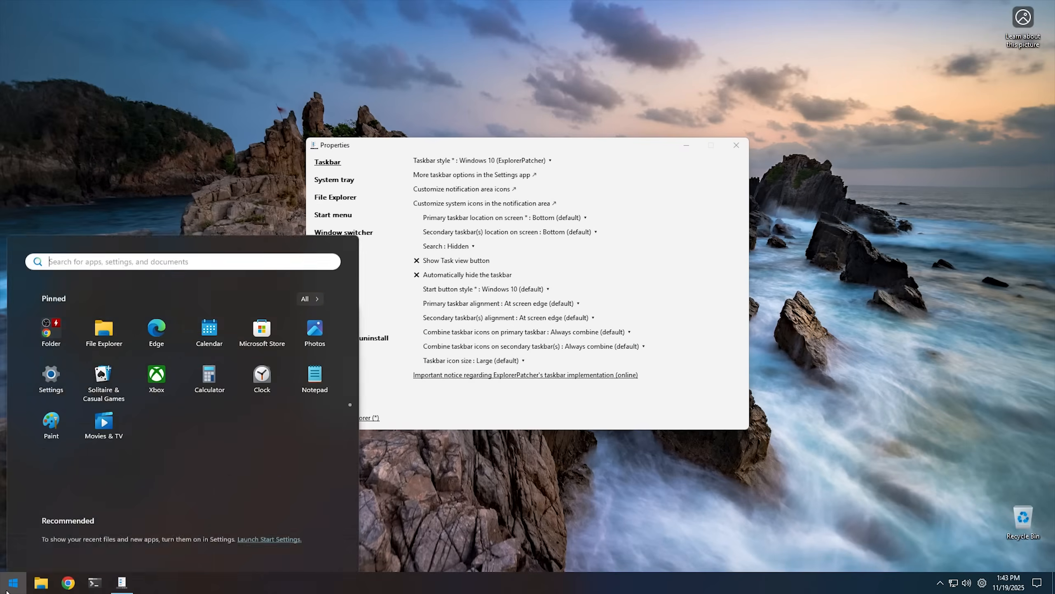
click(9, 586)
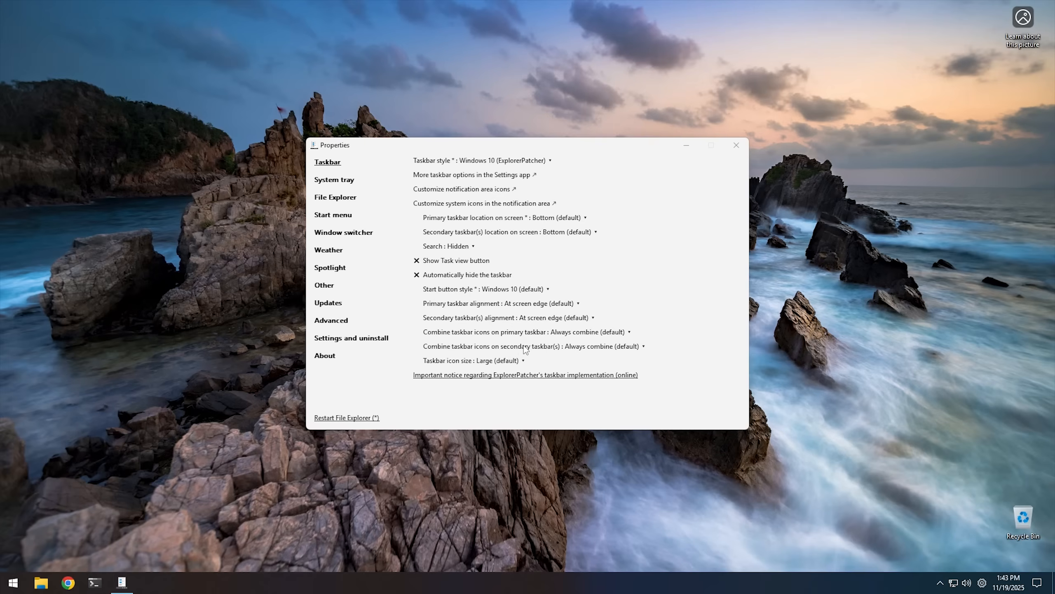
Set icon combining on the primary taskbar to Never combine and open three File Explorer windows to test it.
click(584, 336)
click(481, 374)
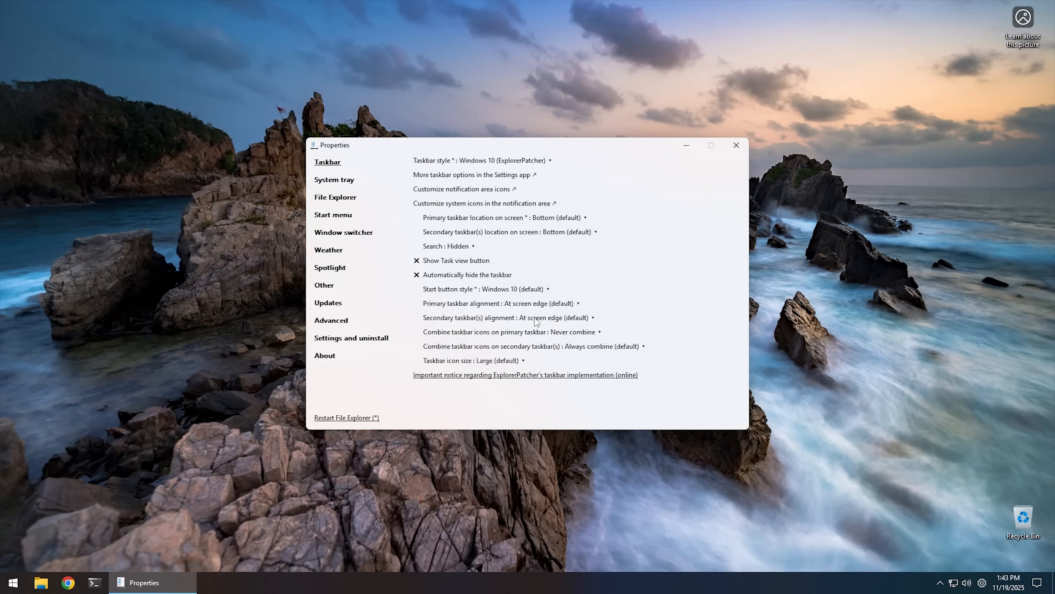
click(41, 584)
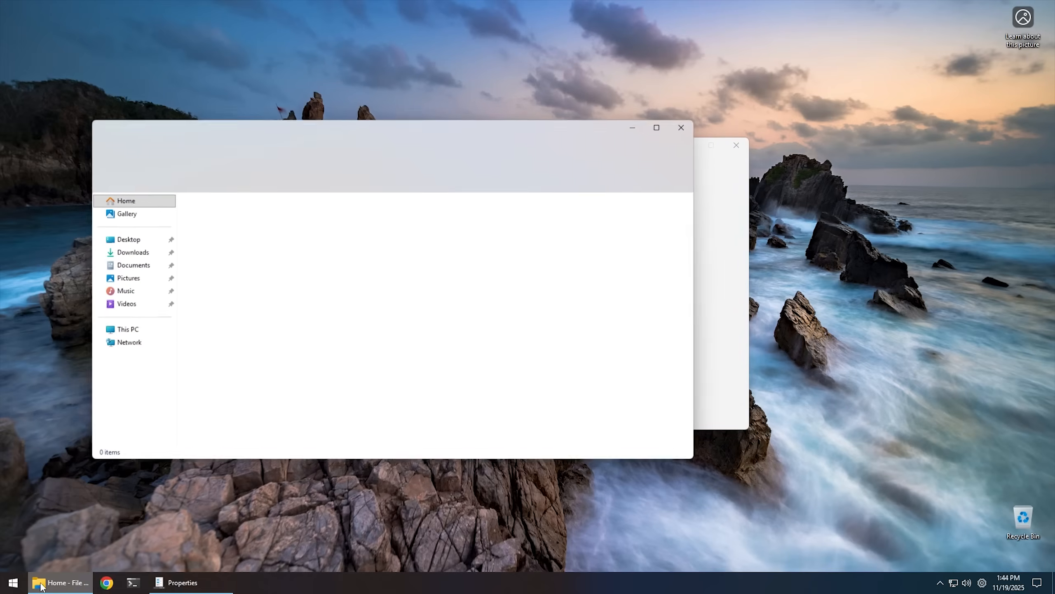
middle_click(42, 584)
middle_click(44, 585)
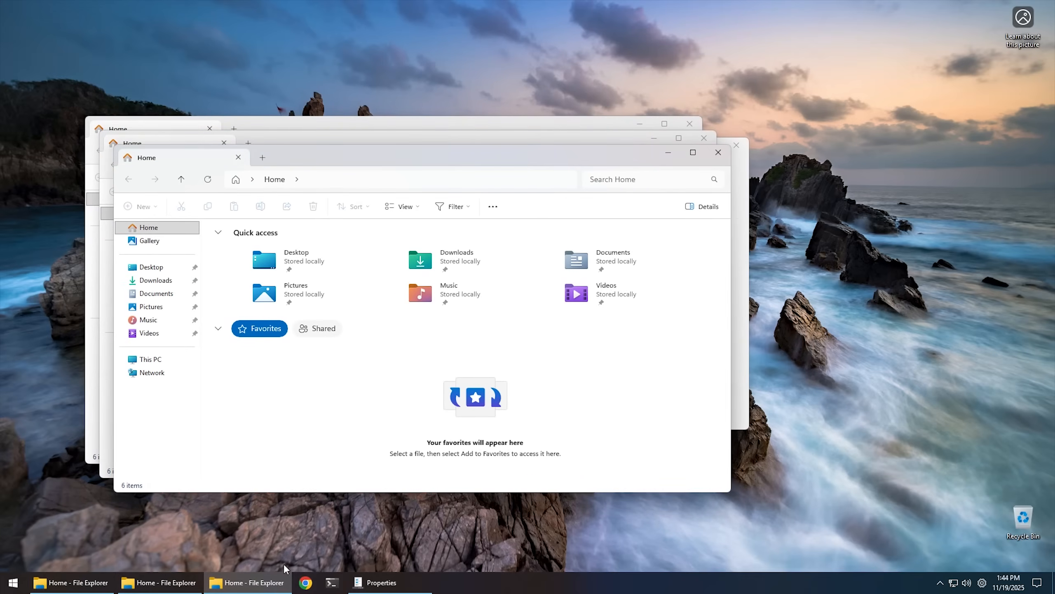
Return to the ExplorerPatcher properties, set the primary taskbar to Always combine (default) and preview the grouped File Explorer windows.
click(358, 584)
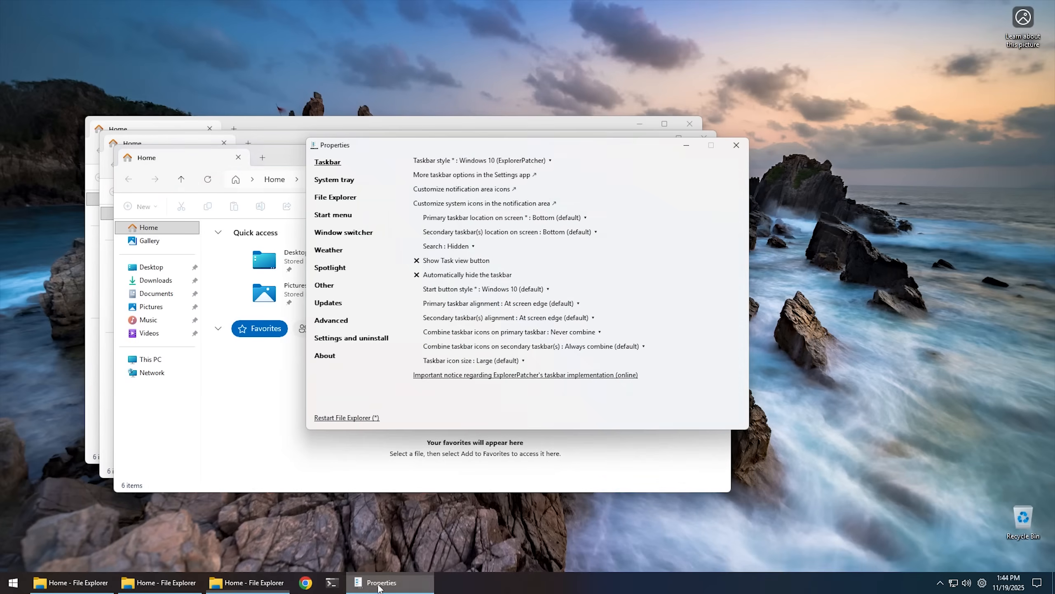
click(576, 335)
click(486, 347)
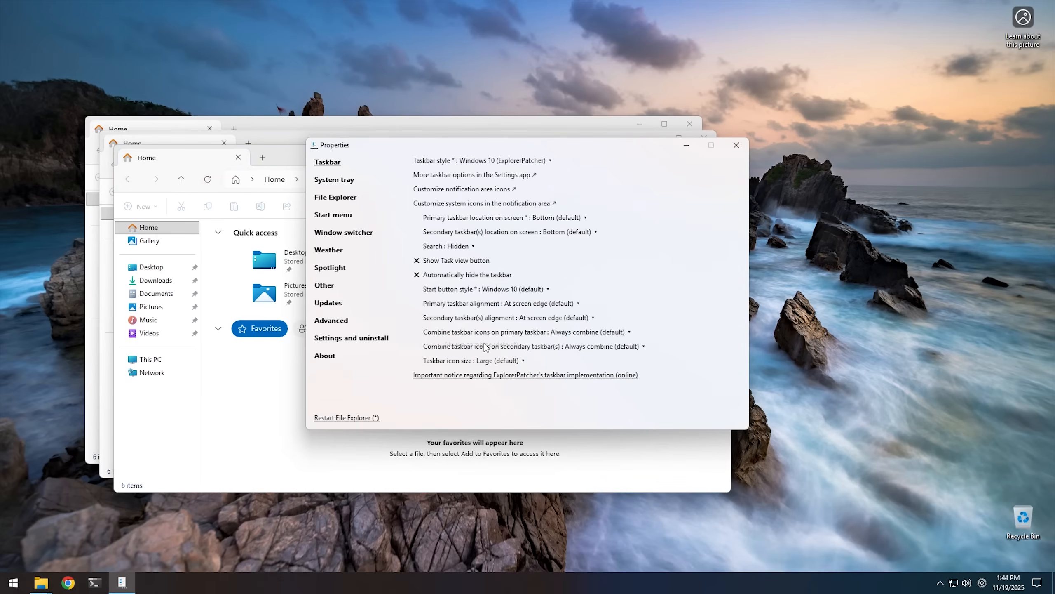
mouse_move(38, 588)
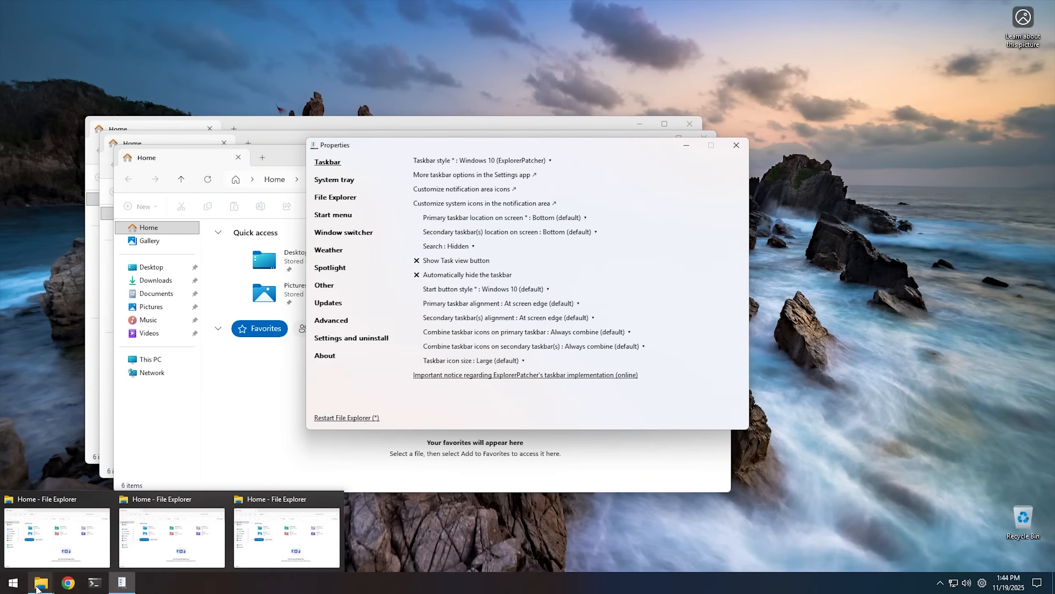
Set the primary taskbar's icon combining back to Never combine and its location on screen to Left.
click(572, 332)
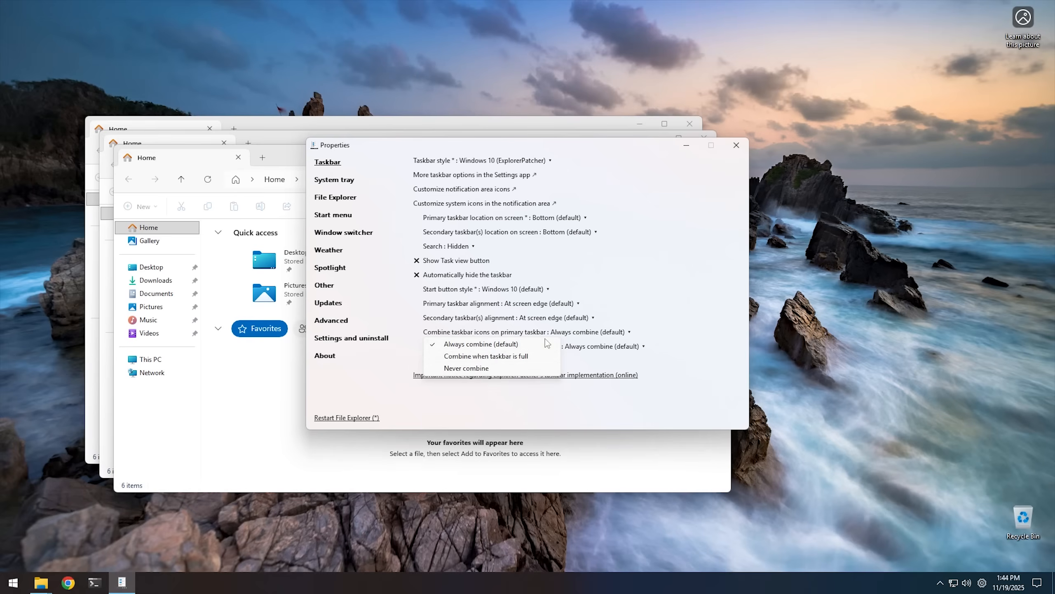
click(483, 367)
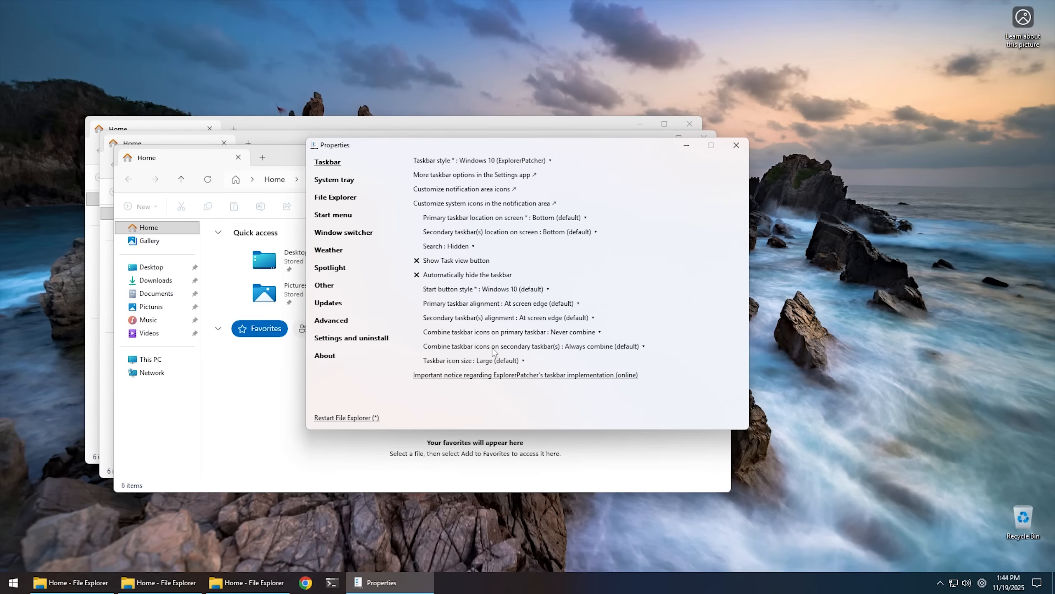
click(552, 220)
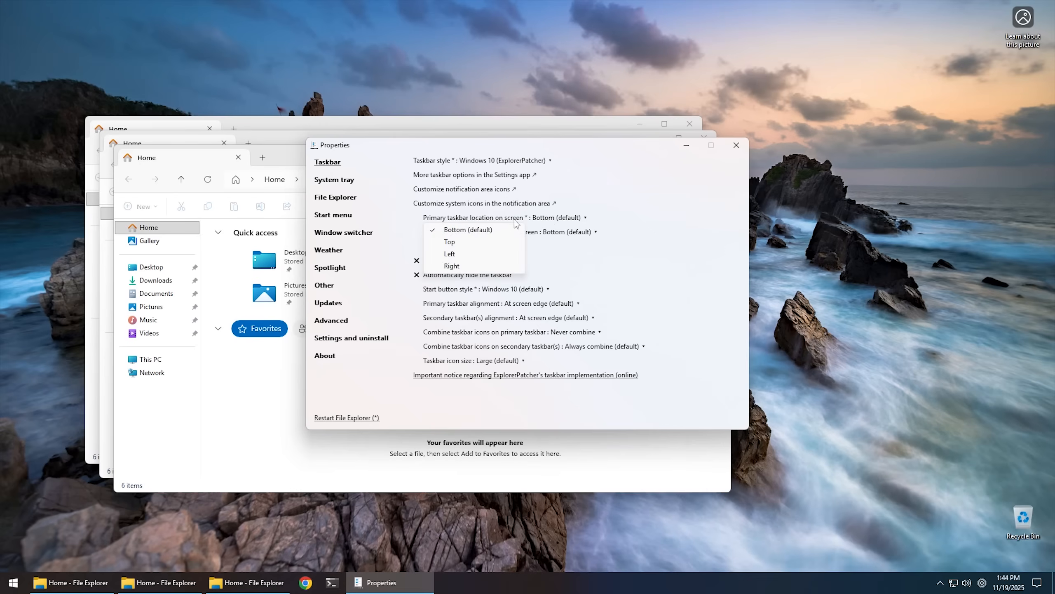
click(466, 257)
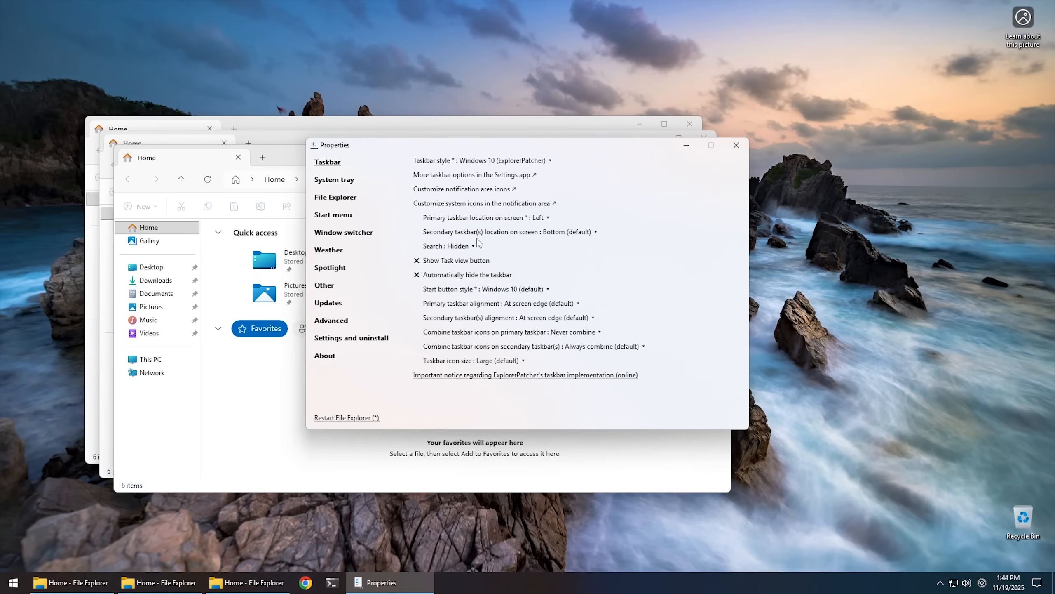
Restart File Explorer to apply the new taskbar location and open the Start menu repeatedly to check where it appears.
click(344, 418)
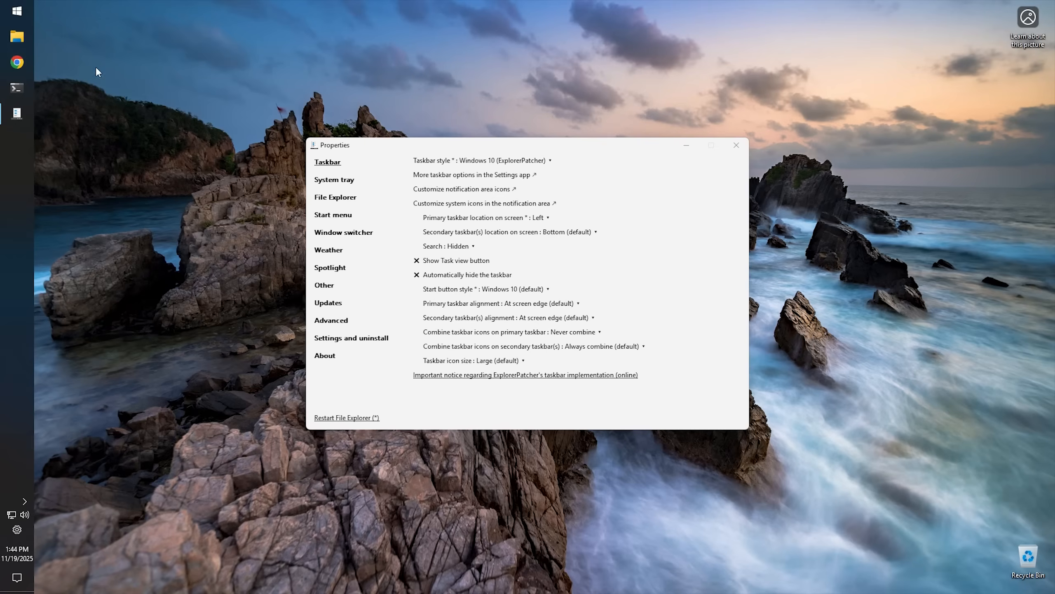
click(18, 13)
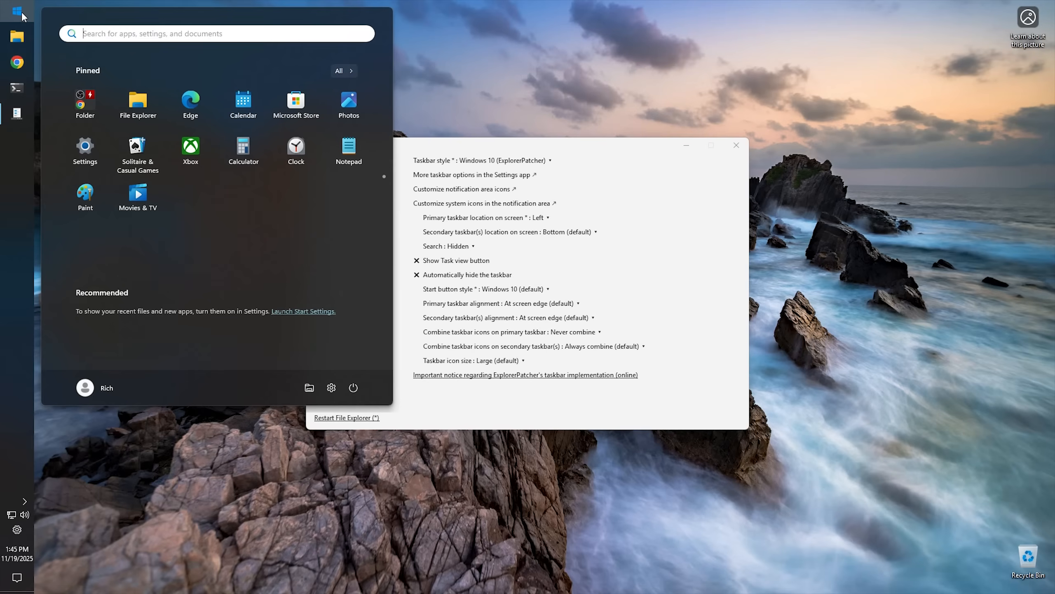
click(16, 11)
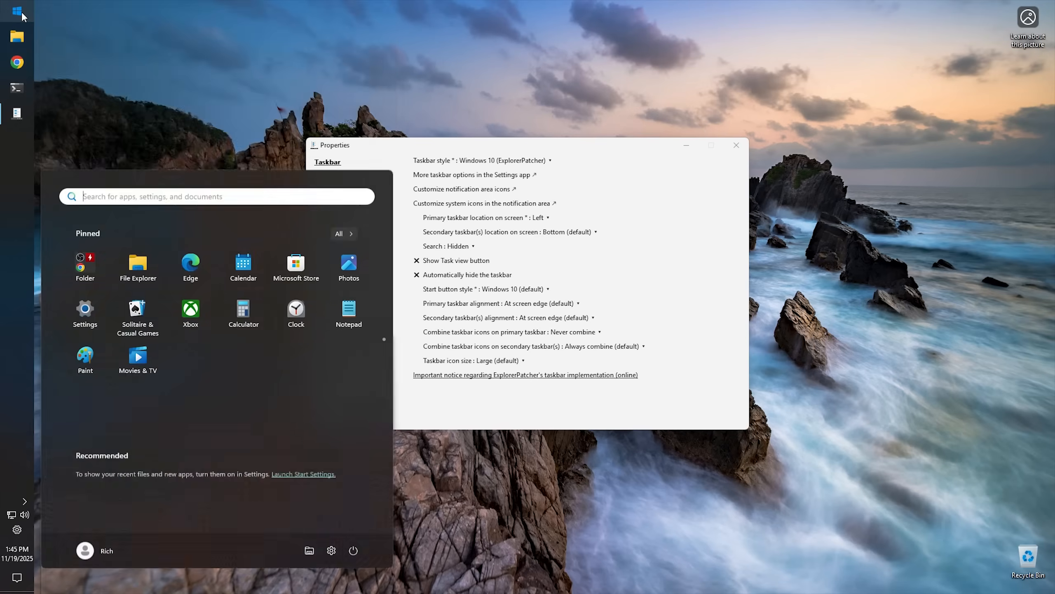
click(17, 10)
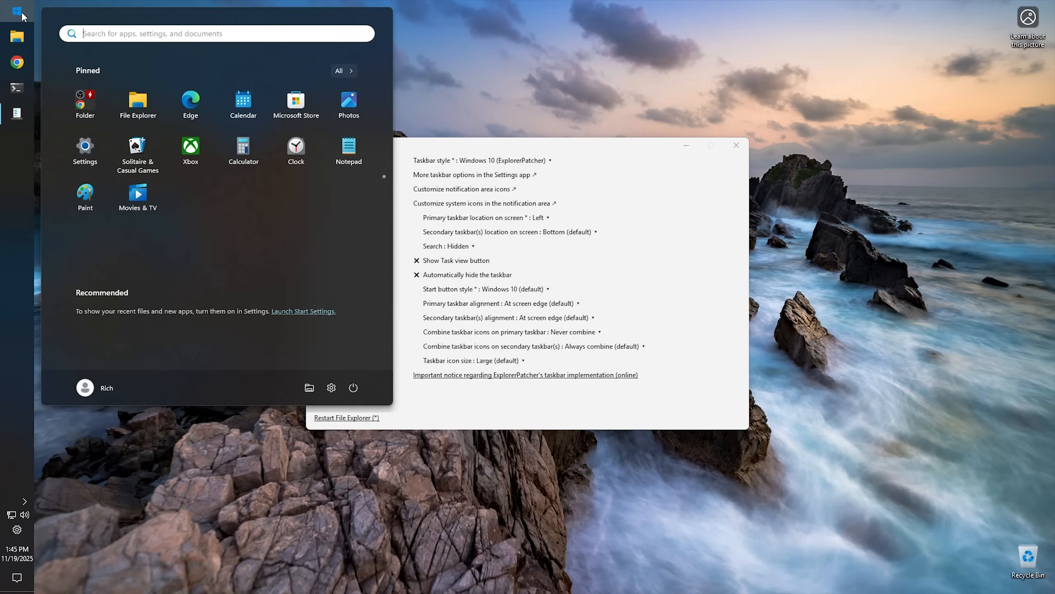
click(22, 15)
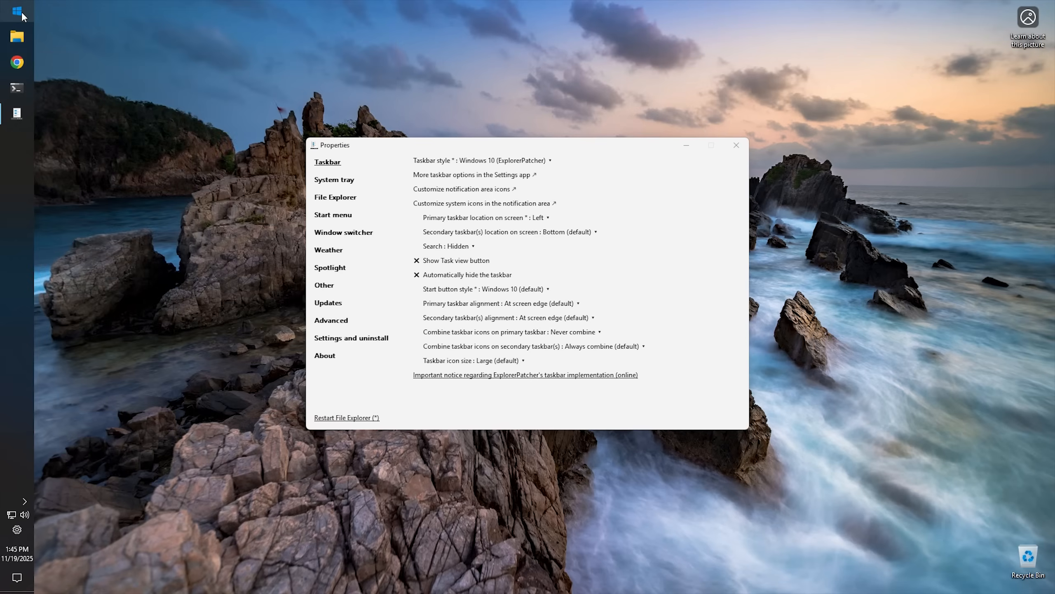
Open the Start menu settings in the ExplorerPatcher properties.
click(332, 215)
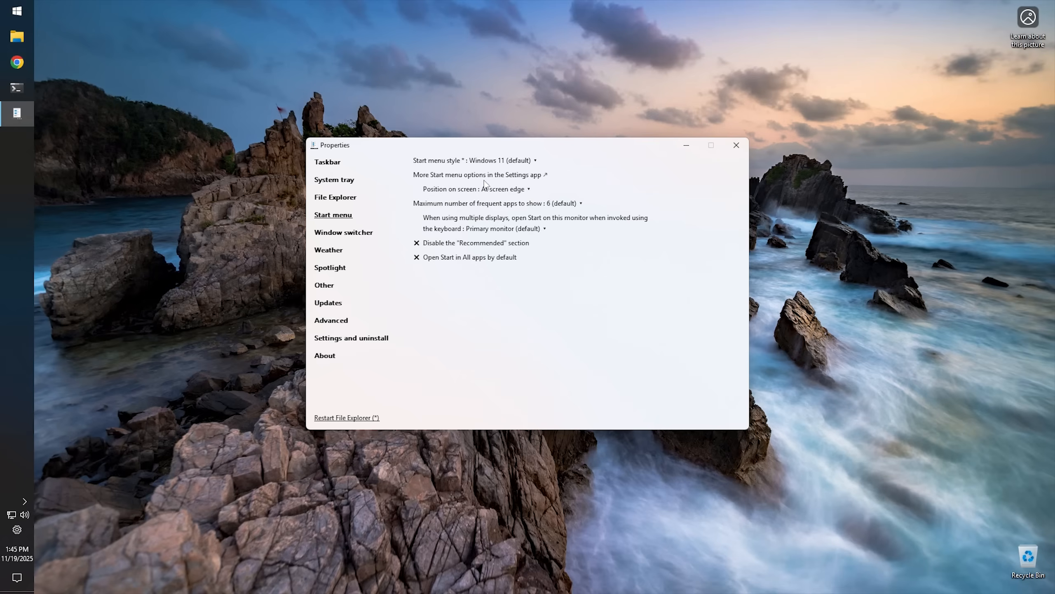